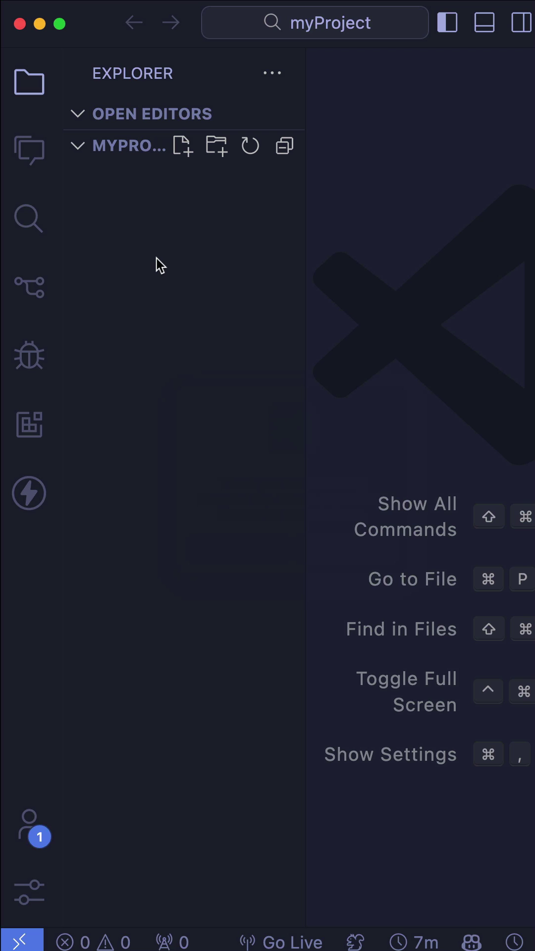
Create a new file named index.html in the myProject folder
{"action": "right_click", "coordinate": [158, 258]}
{"action": "left_click", "coordinate": [168, 270]}
{"action": "type", "text": "in"}
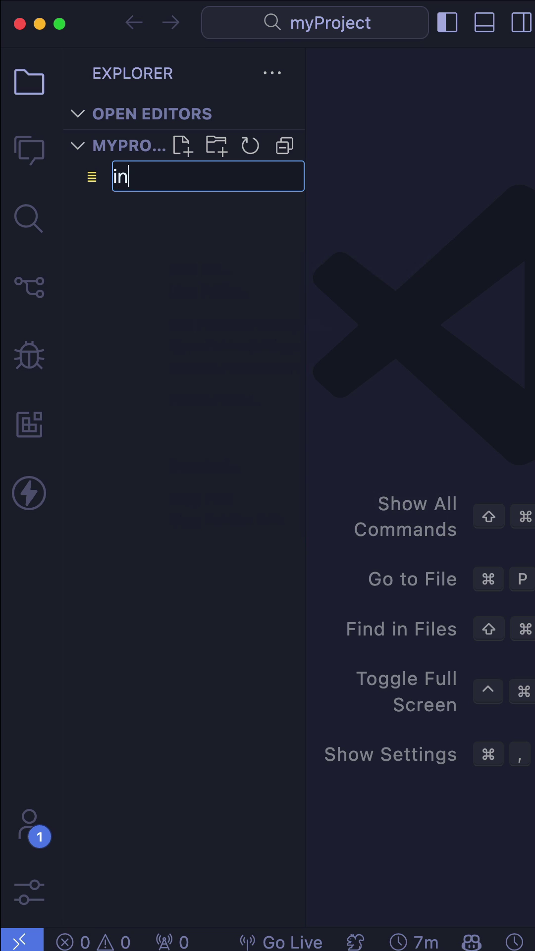
{"action": "type", "text": "dx"}
{"action": "key", "text": "BackSpace"}
{"action": "type", "text": "ex.html"}
{"action": "key", "text": "Return"}
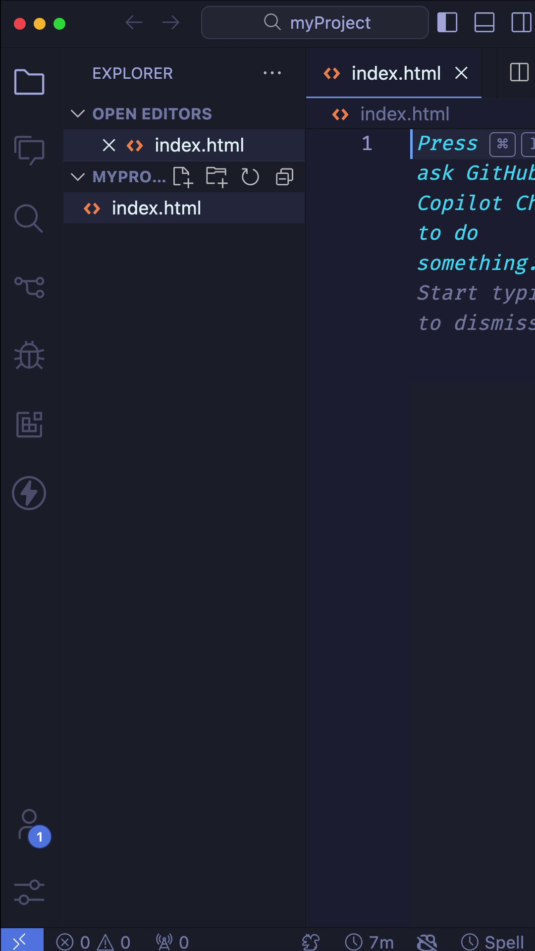
Hide the sidebar and expand the Emmet '!' abbreviation into HTML boilerplate
{"action": "left_click", "coordinate": [30, 86]}
{"action": "key", "text": "Return"}
{"action": "key", "text": "Return"}
{"action": "key", "text": "Return"}
{"action": "type", "text": "!"}
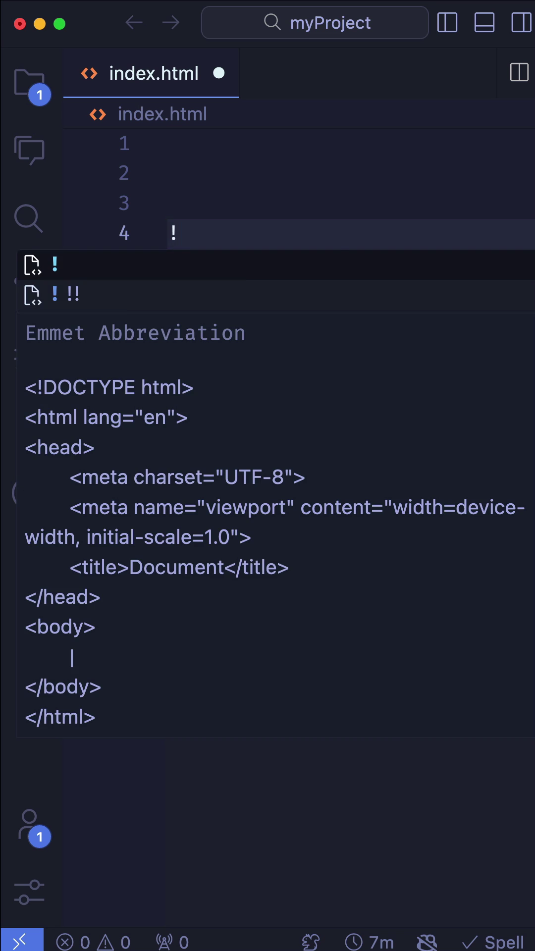
{"action": "key", "text": "Return"}
{"action": "left_click", "coordinate": [416, 651]}
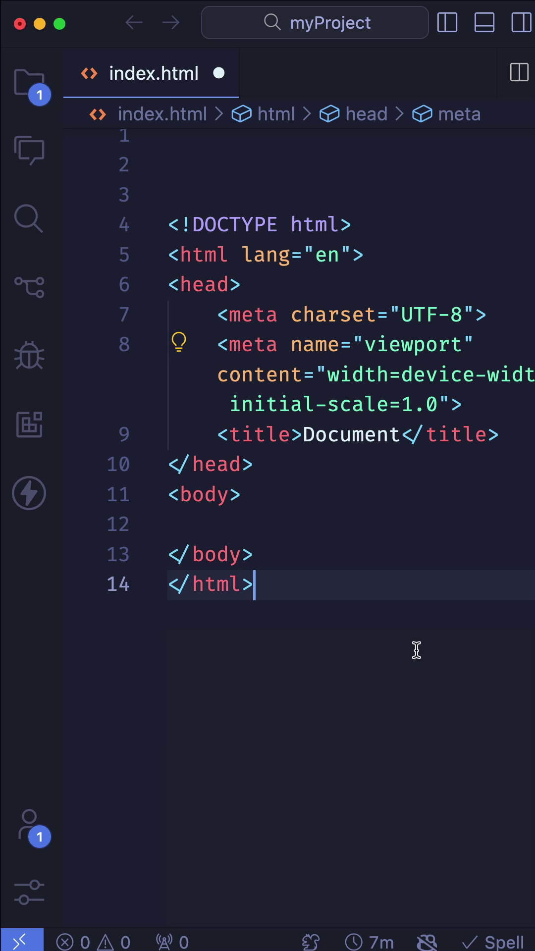
Replace the 'Document' title with 'Treehouse' and add an h1 reading 'Hello W' in the body
{"action": "double_click", "coordinate": [351, 435]}
{"action": "type", "text": "Treehouse"}
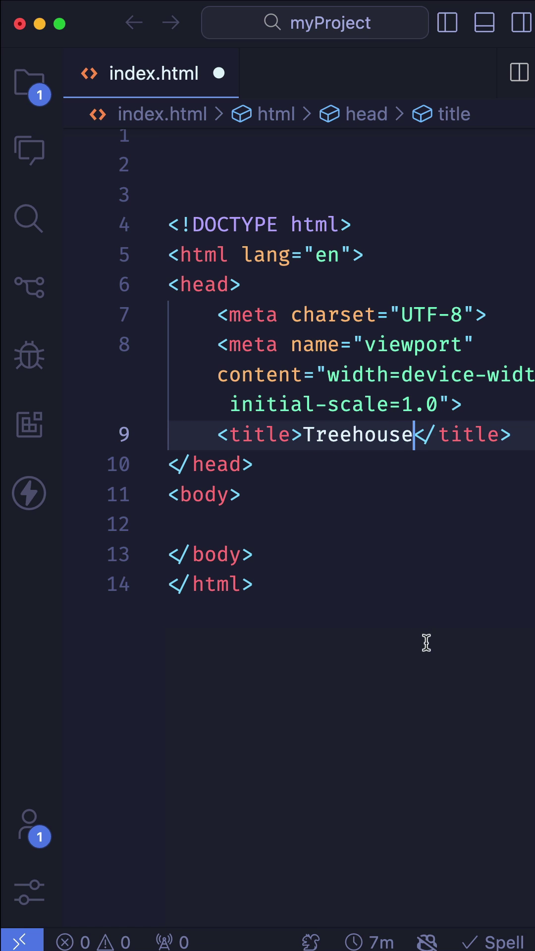
{"action": "left_click", "coordinate": [342, 534]}
{"action": "type", "text": "h"}
{"action": "key", "text": "Return"}
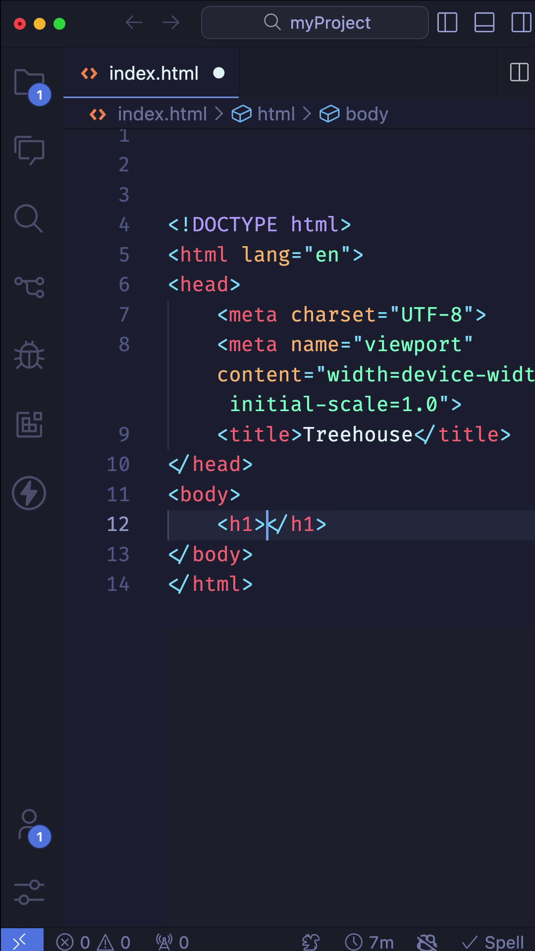
{"action": "type", "text": "Hello W"}
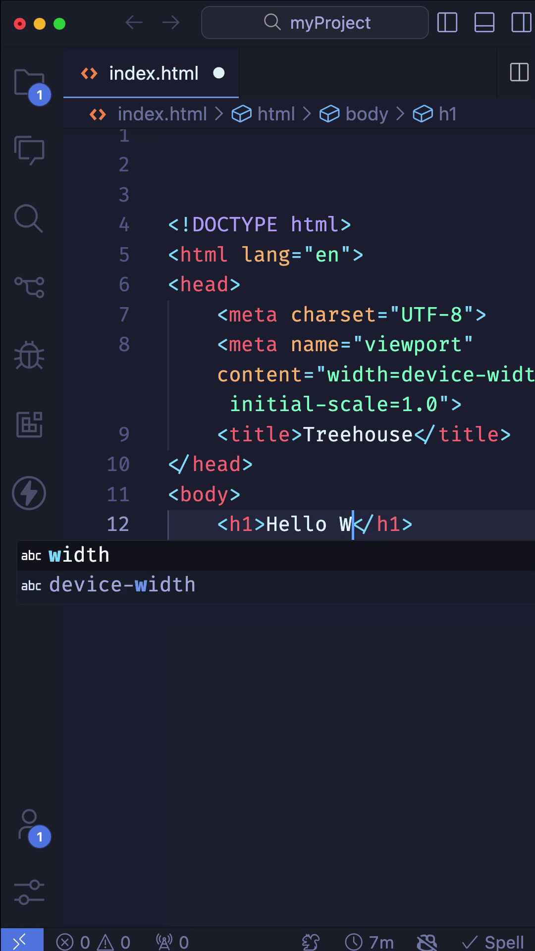